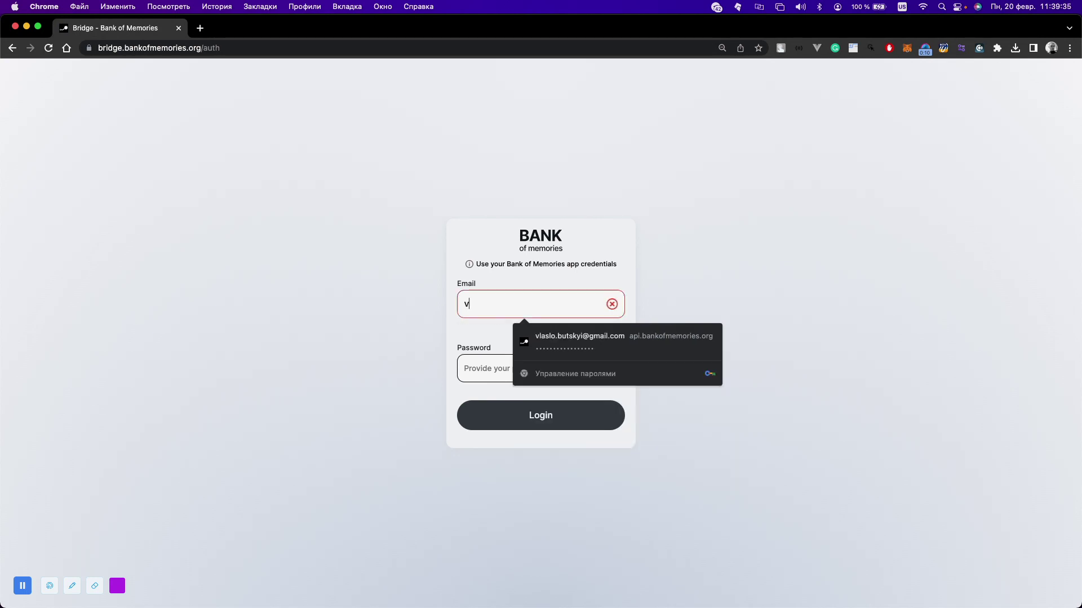
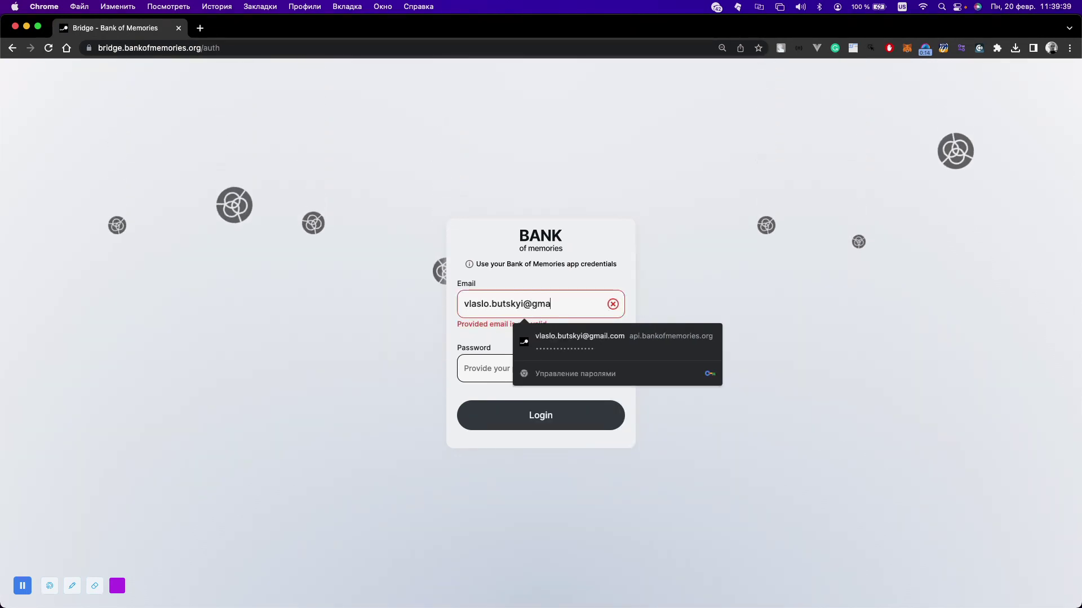
- Log in with the account e-mail and password, then confirm with the four-digit e-mail code
{"action": "key", "text": "Tab"}
{"action": "type", "text": "••••••••"}
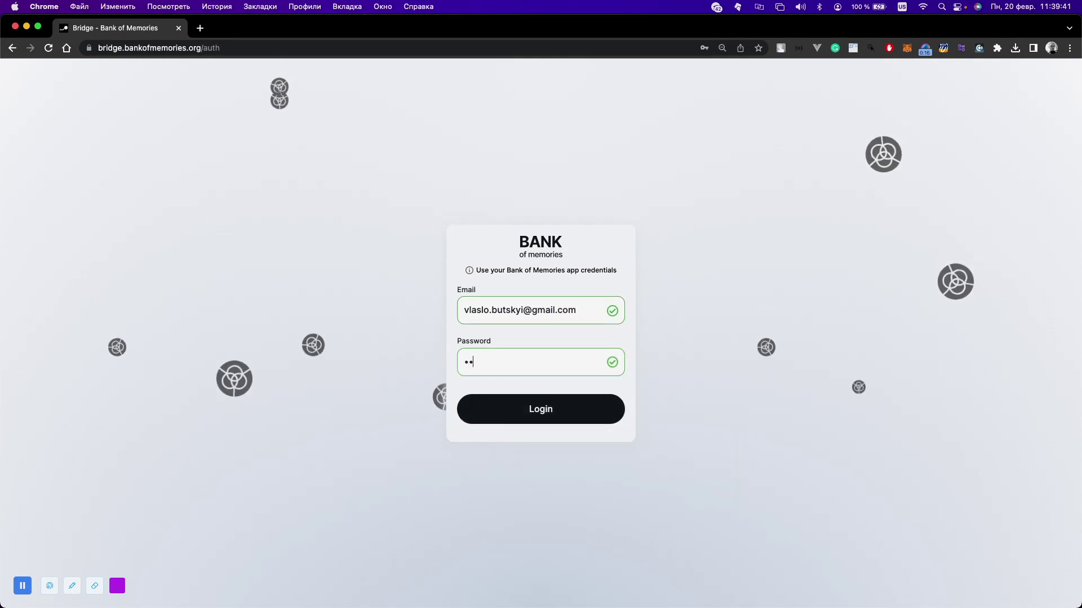
{"action": "type", "text": "••••••••••"}
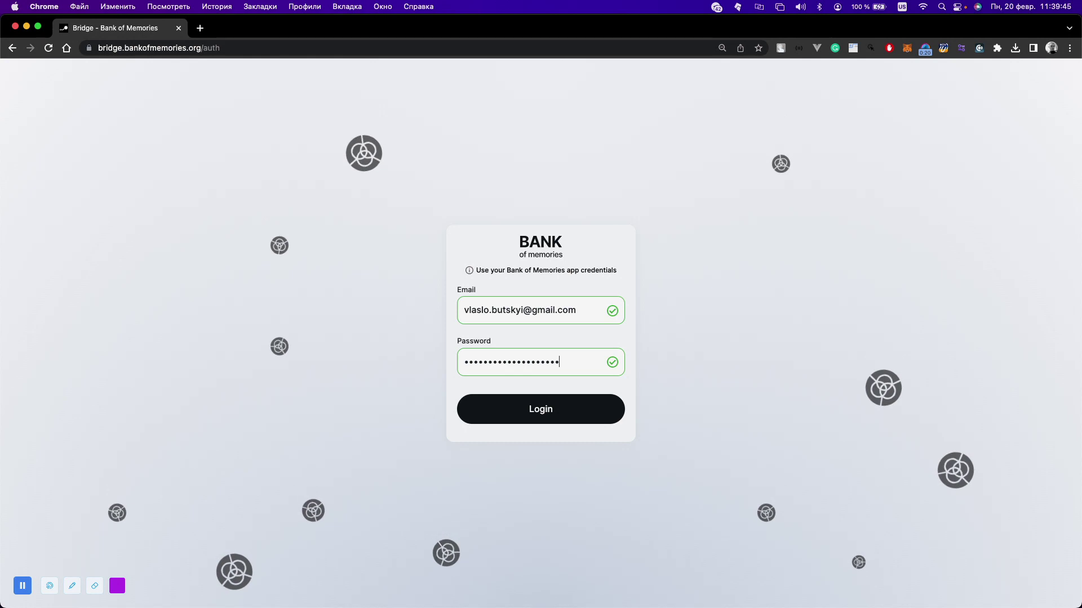
{"action": "left_click", "coordinate": [544, 418]}
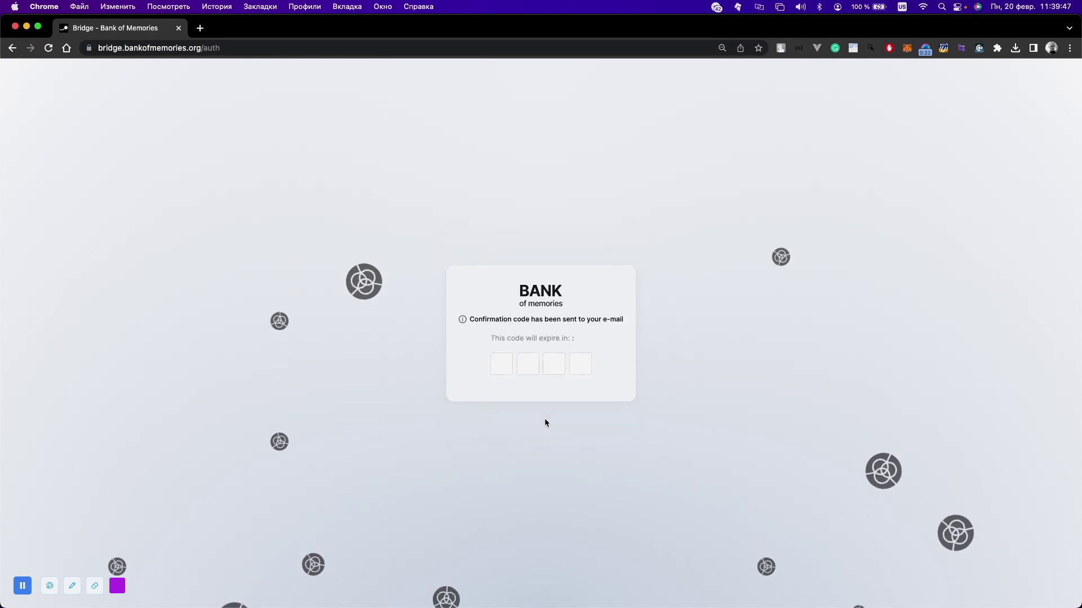
{"action": "type", "text": "1111"}
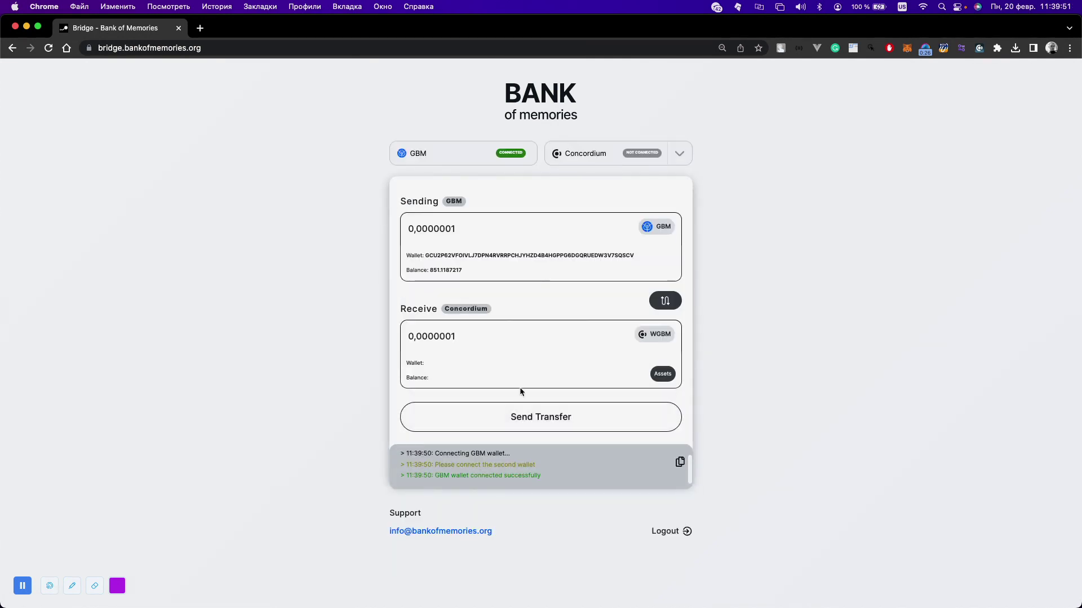
- Choose Polygon as the receiving network, connect MetaMask Account 2, and request adding WGBM
{"action": "left_click", "coordinate": [679, 154]}
{"action": "left_click", "coordinate": [653, 180]}
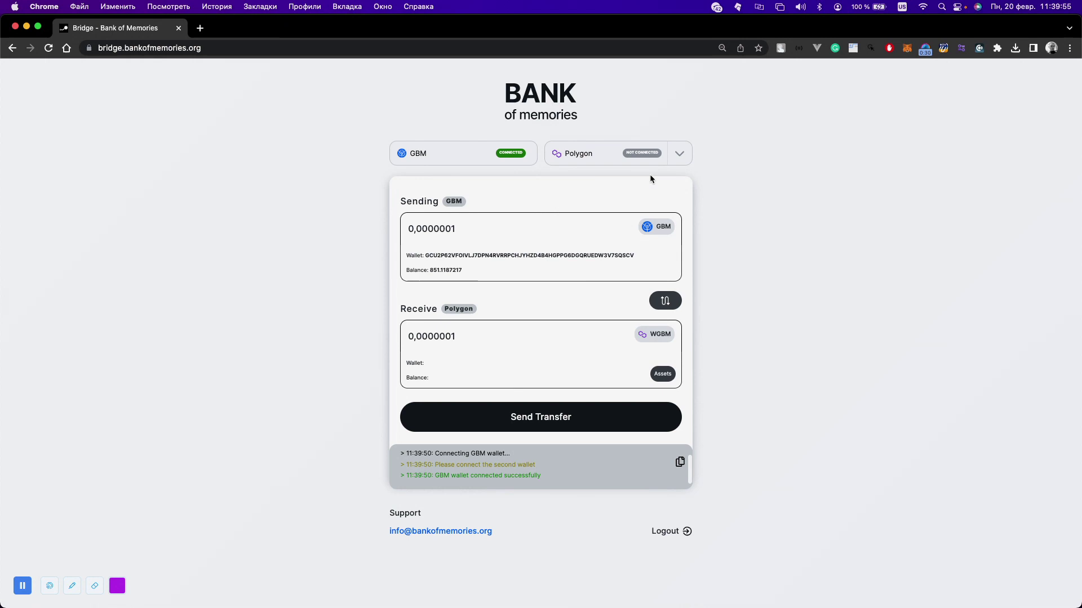
{"action": "left_click", "coordinate": [640, 157]}
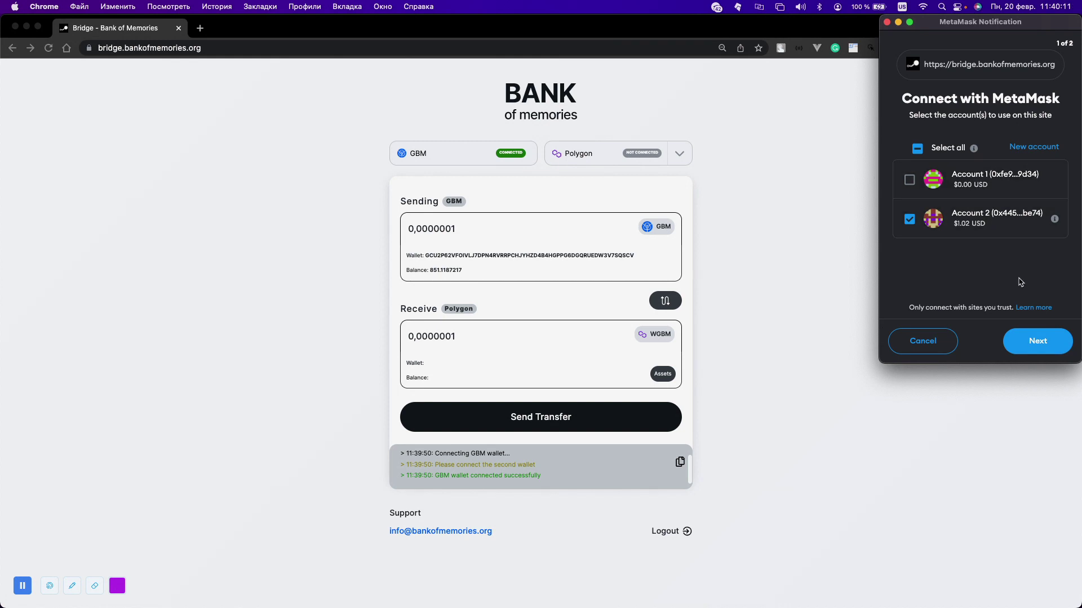
{"action": "left_click", "coordinate": [1035, 336]}
{"action": "left_click", "coordinate": [1036, 337]}
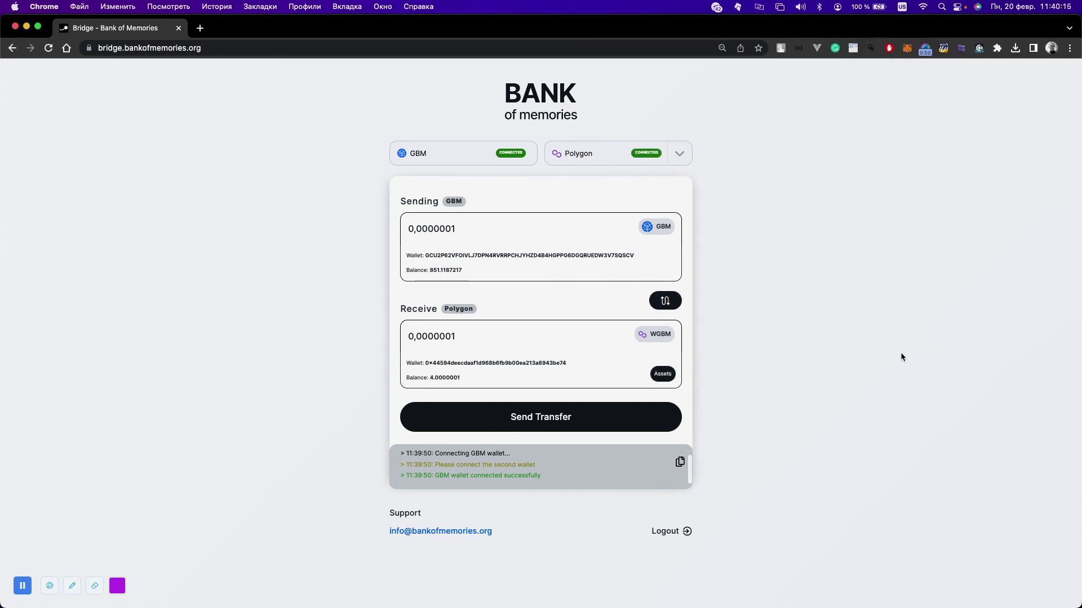
{"action": "left_click", "coordinate": [668, 375]}
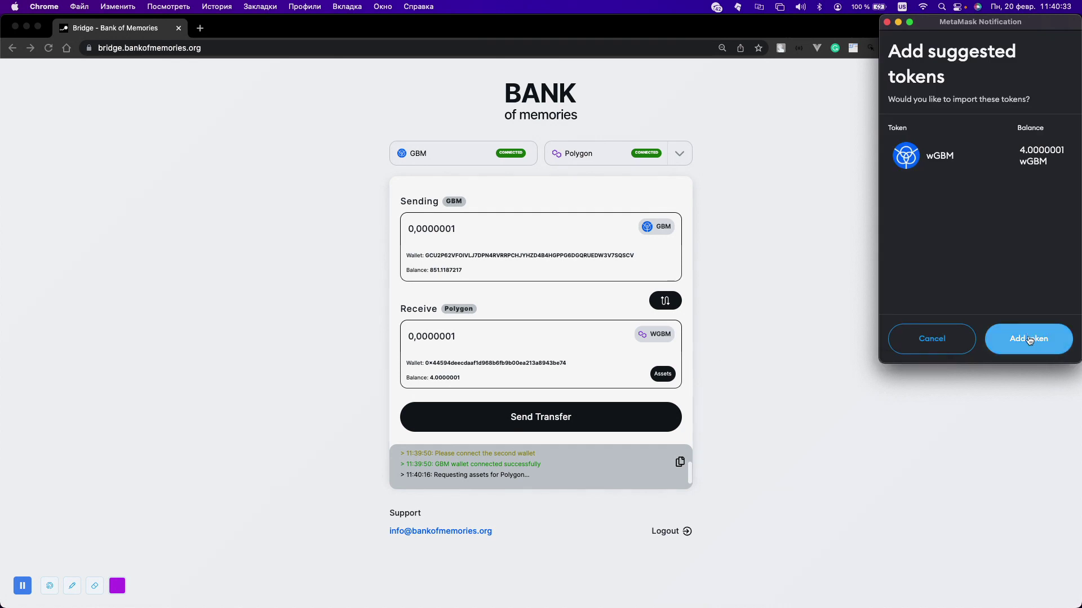
- Approve importing the wGBM token in MetaMask's suggested-token prompt
{"action": "left_click", "coordinate": [1028, 336]}
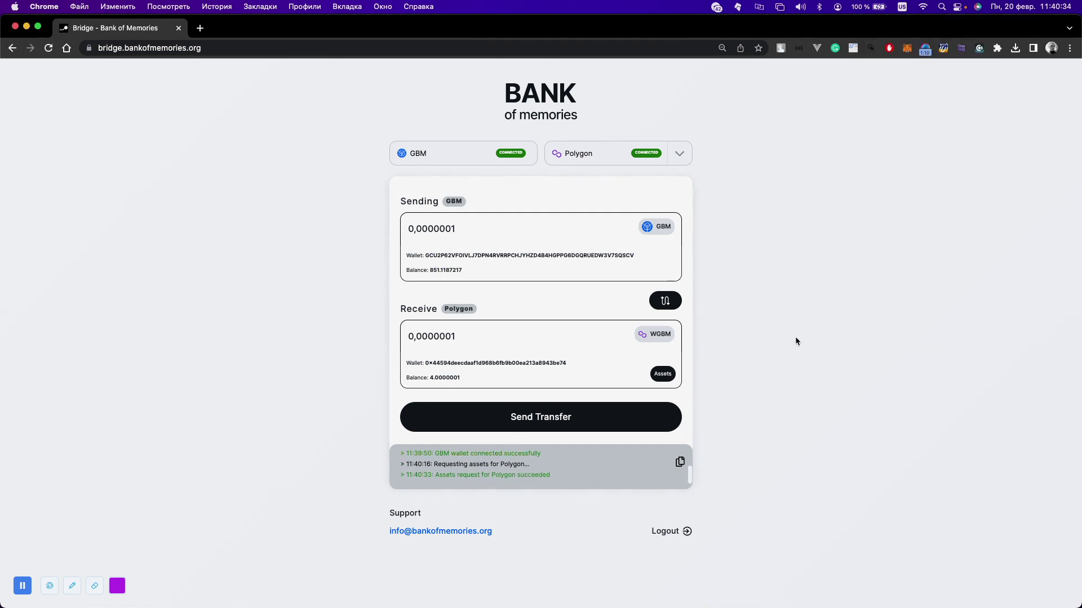
- Send 1 GBM to Polygon, sign it with the wallet password, and start the withdrawal
{"action": "key", "text": "super+a"}
{"action": "type", "text": "1"}
{"action": "left_click", "coordinate": [623, 427]}
{"action": "left_click", "coordinate": [585, 449]}
{"action": "type", "text": "aaaaaaaaa"}
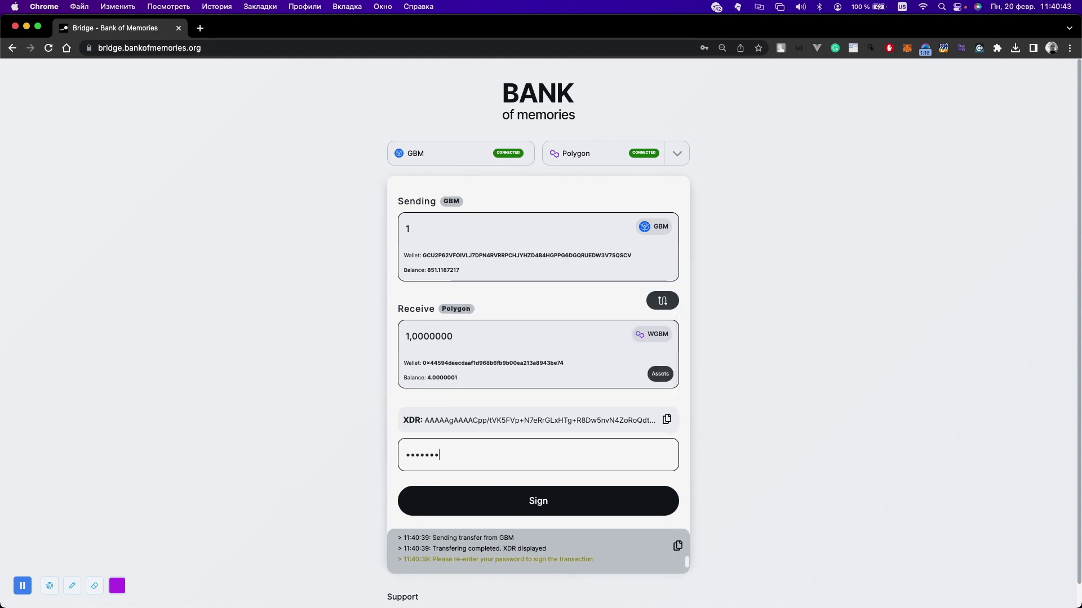
{"action": "type", "text": "aaaaaaaaaa"}
{"action": "left_click", "coordinate": [488, 505]}
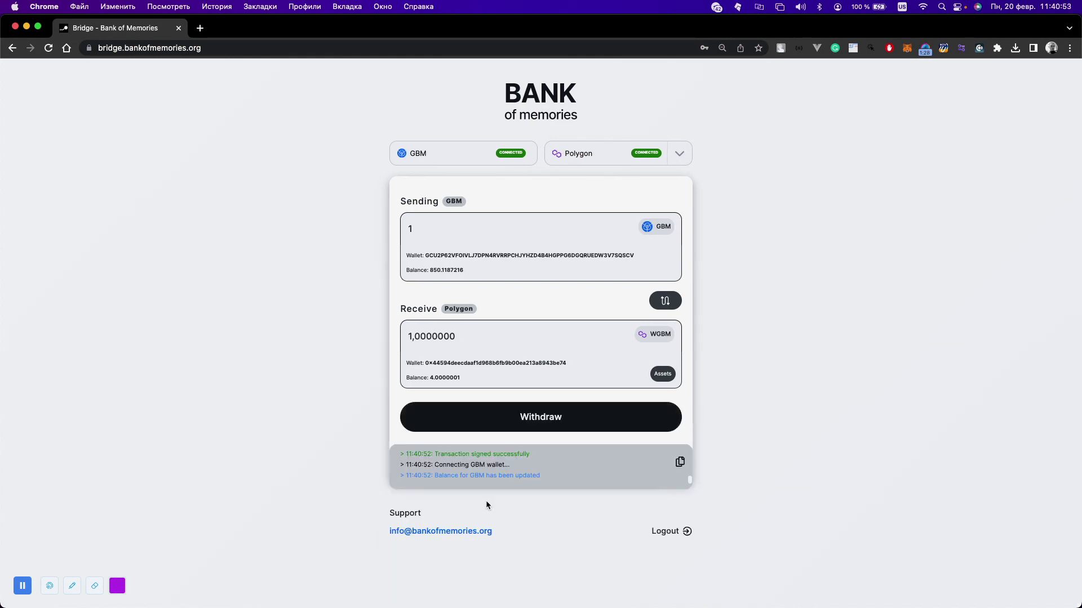
{"action": "left_click", "coordinate": [494, 416]}
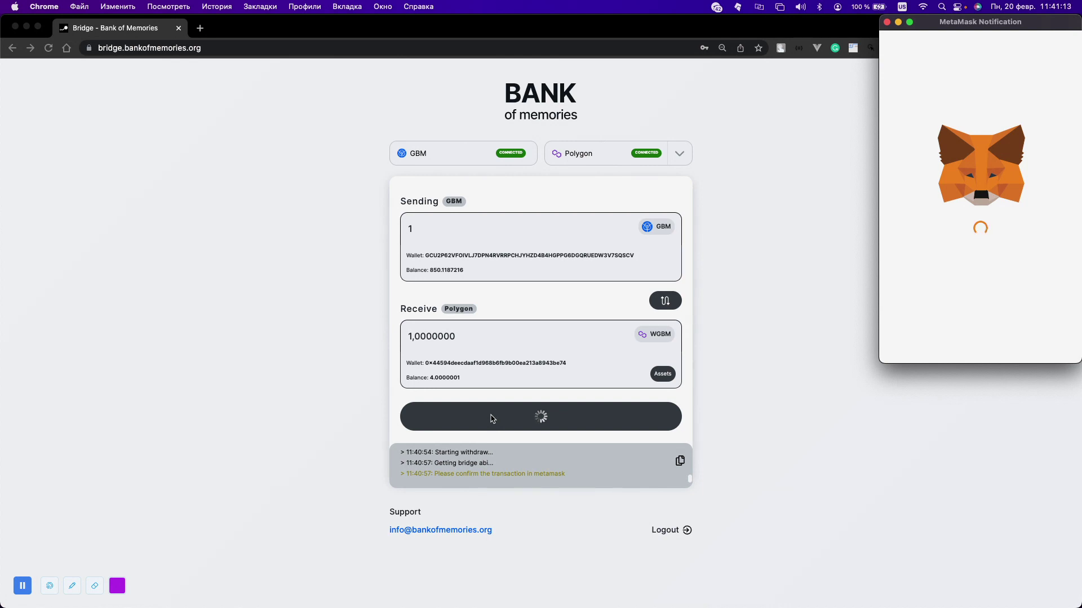
- Confirm the withdrawal in MetaMask, verify the 5.0000001 wGBM balance, and reverse the bridge direction
{"action": "scroll", "coordinate": [958, 282], "scroll_direction": "down", "scroll_amount": 2}
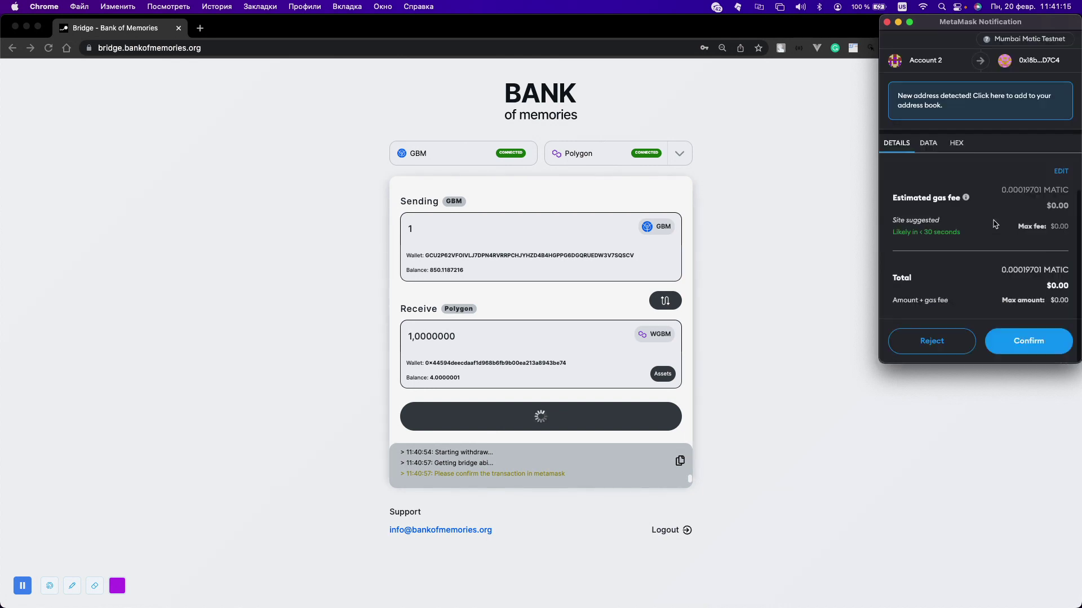
{"action": "left_click", "coordinate": [1025, 343]}
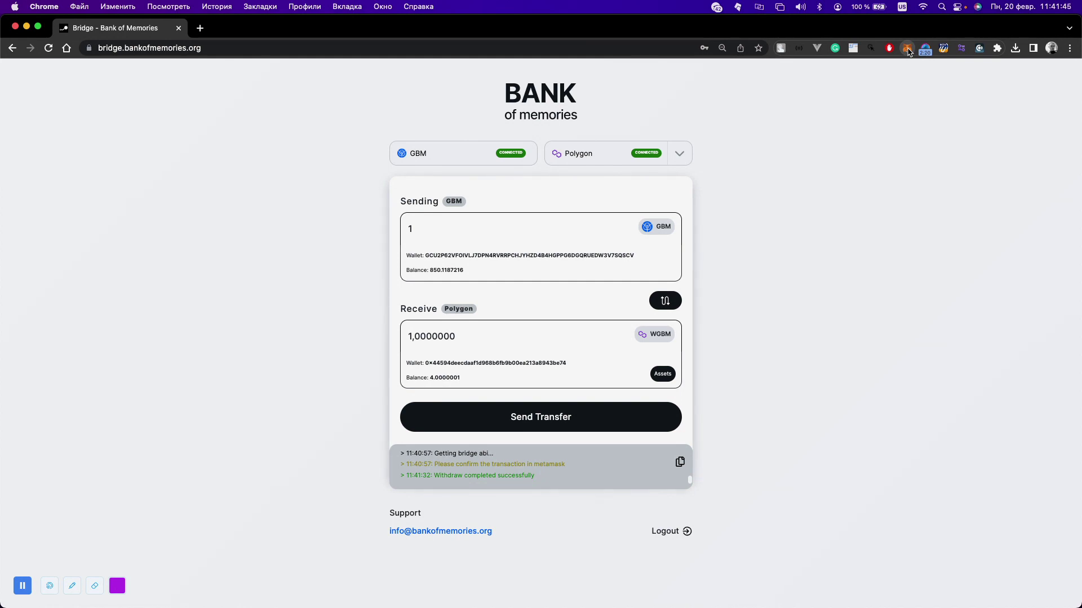
{"action": "left_click", "coordinate": [907, 49]}
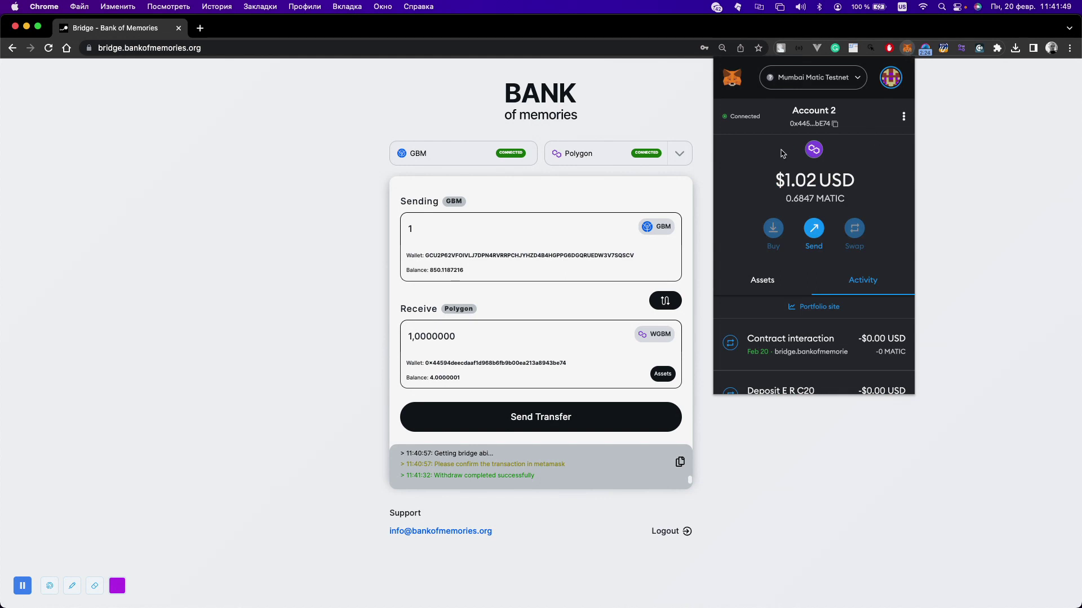
{"action": "left_click", "coordinate": [756, 270]}
{"action": "scroll", "coordinate": [755, 276], "scroll_direction": "down", "scroll_amount": 2}
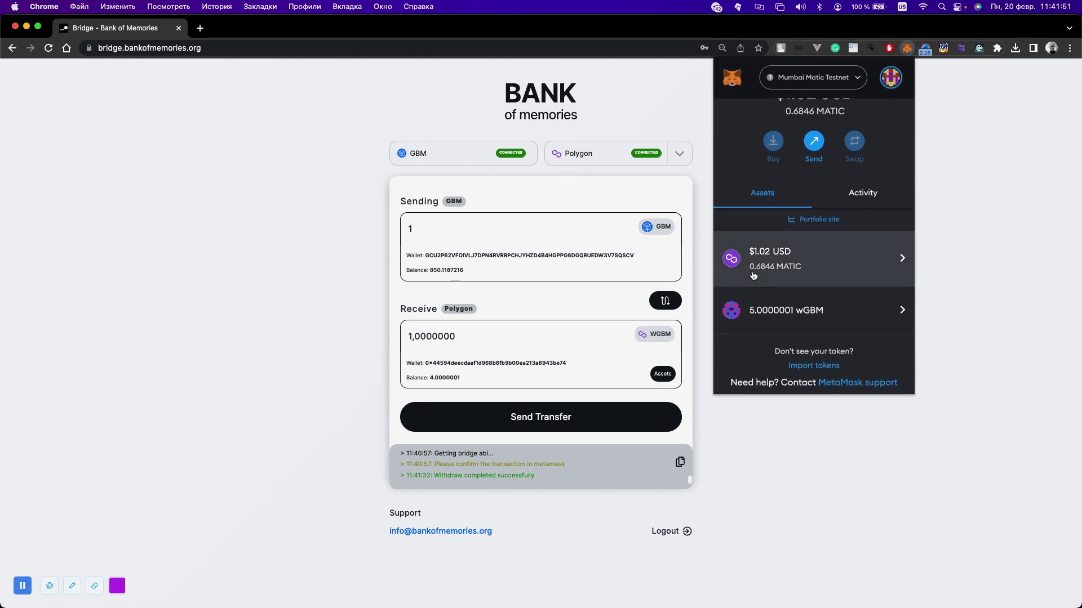
{"action": "left_click", "coordinate": [778, 476]}
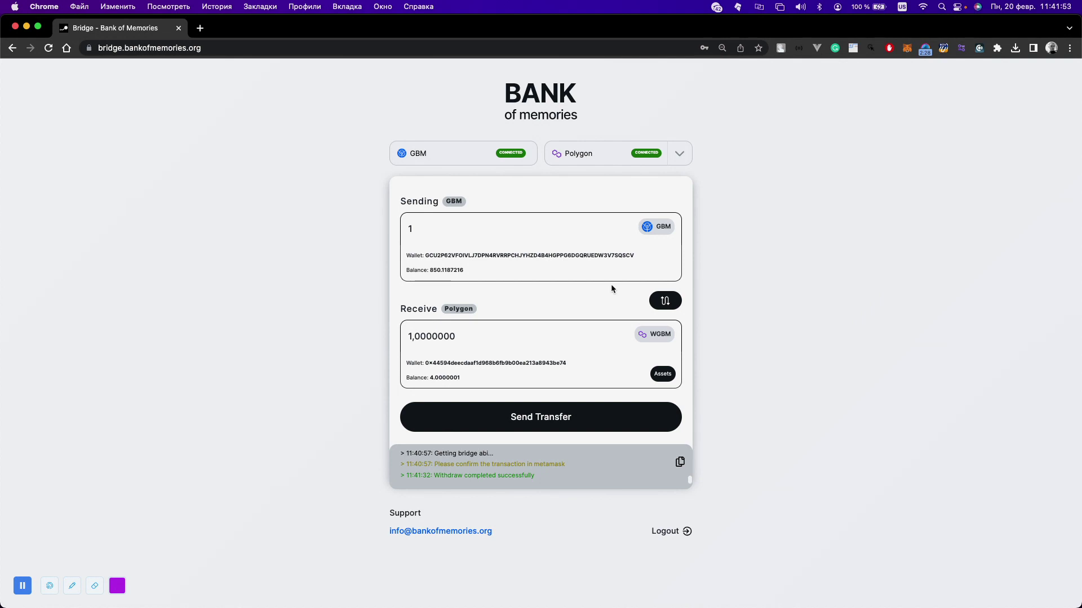
{"action": "left_click", "coordinate": [665, 301]}
- Send 1 wGBM from Polygon back to GBM and approve it in MetaMask
{"action": "left_click", "coordinate": [556, 419]}
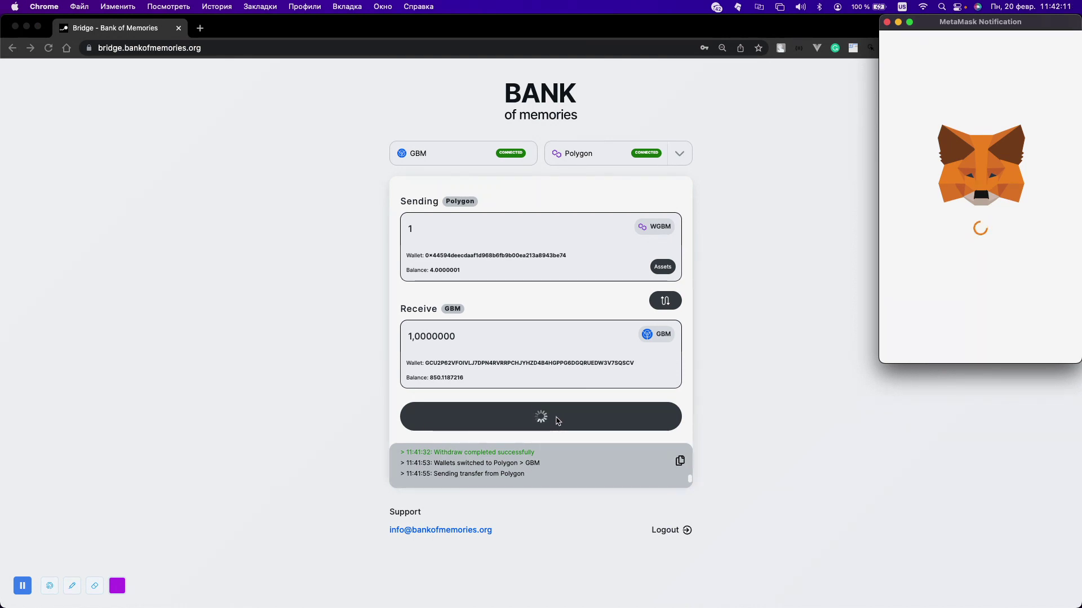
{"action": "scroll", "coordinate": [962, 286], "scroll_direction": "down", "scroll_amount": 3}
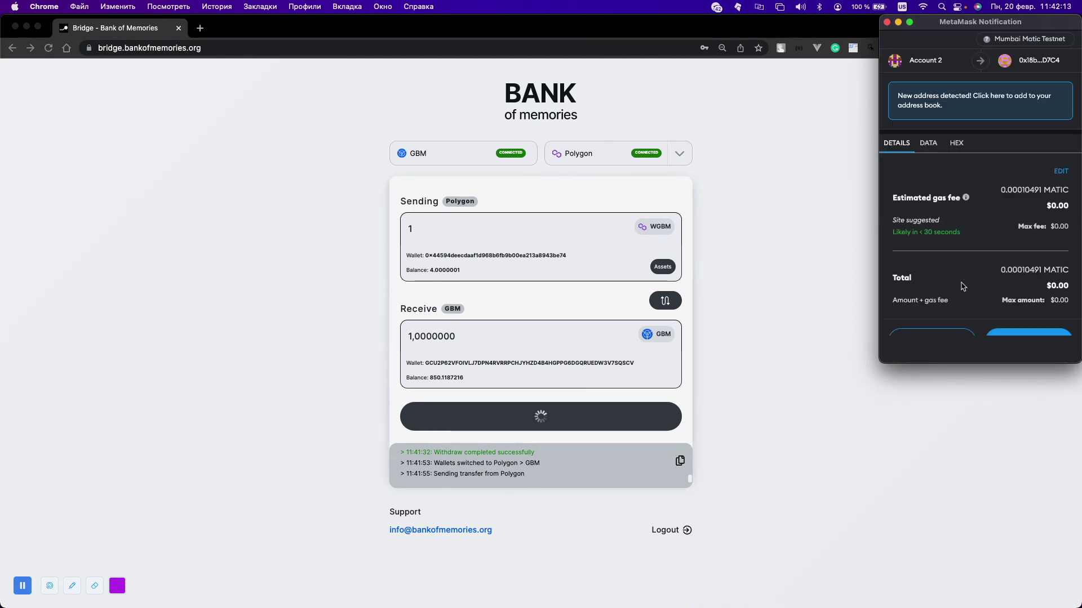
{"action": "left_click", "coordinate": [1002, 339]}
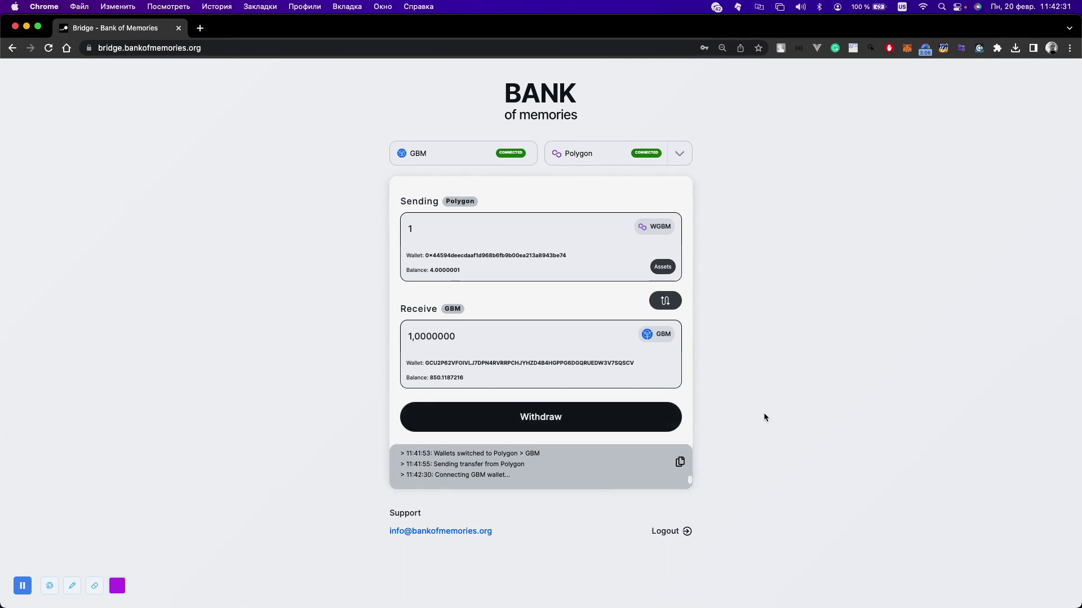
- Start the withdrawal to GBM and sign it with the wallet password
{"action": "left_click", "coordinate": [641, 417]}
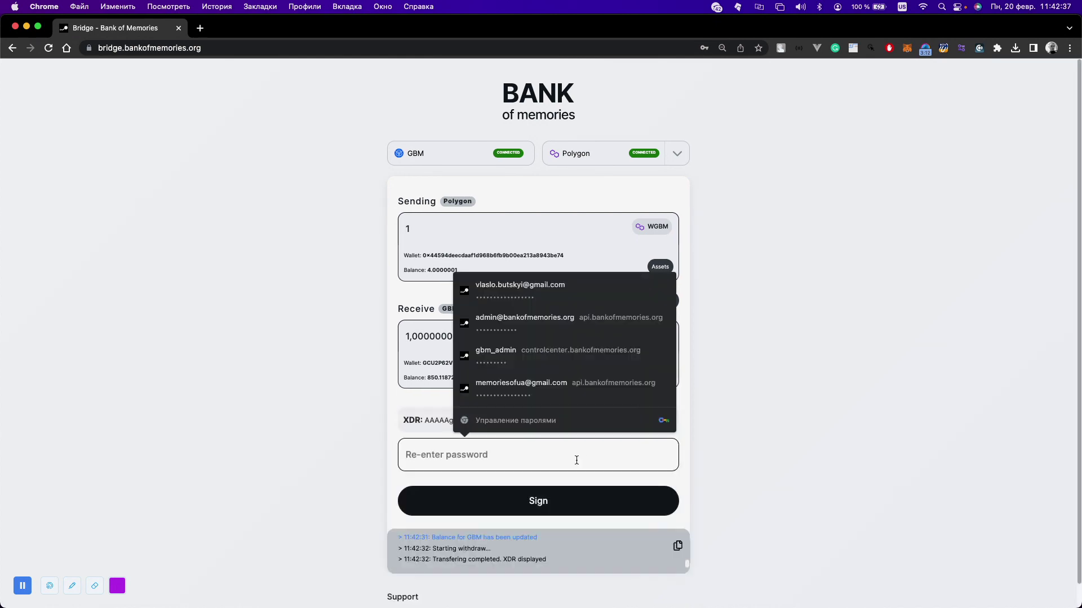
{"action": "type", "text": "••••••••••••••••••••"}
{"action": "key", "text": "Return"}
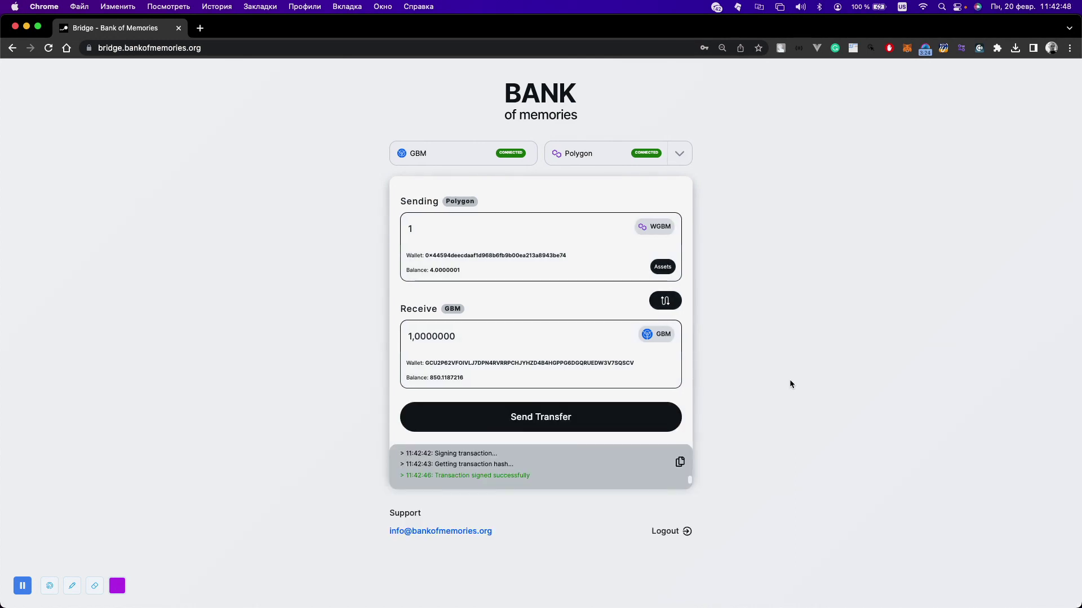
{"action": "key", "text": "super+t"}
- Go to bankofmemories.org and open its Stellar explorer
{"action": "type", "text": "expo"}
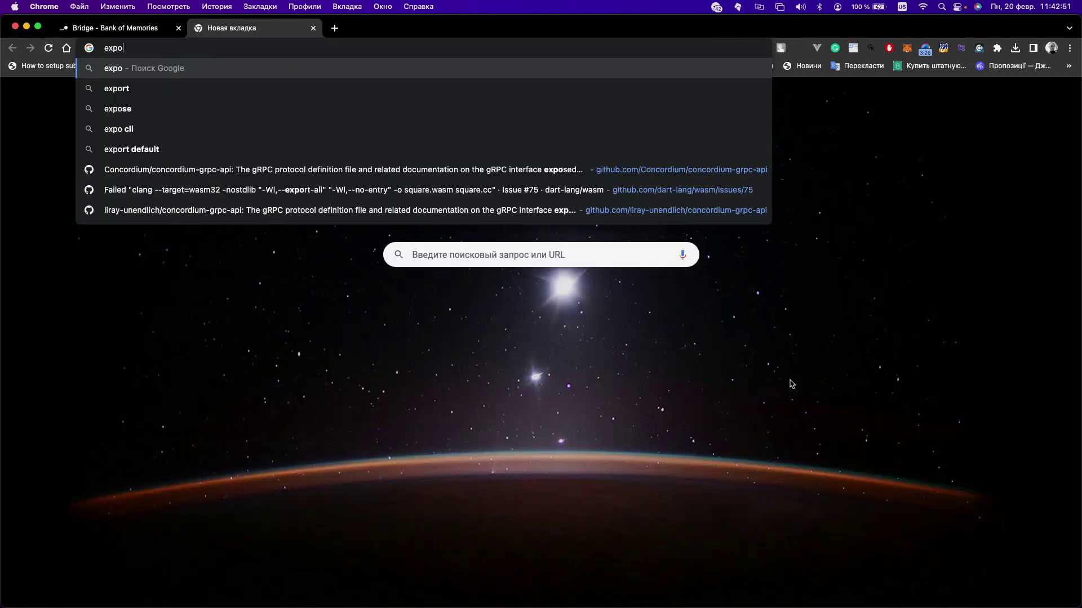
{"action": "key", "text": "super+a"}
{"action": "type", "text": "ban"}
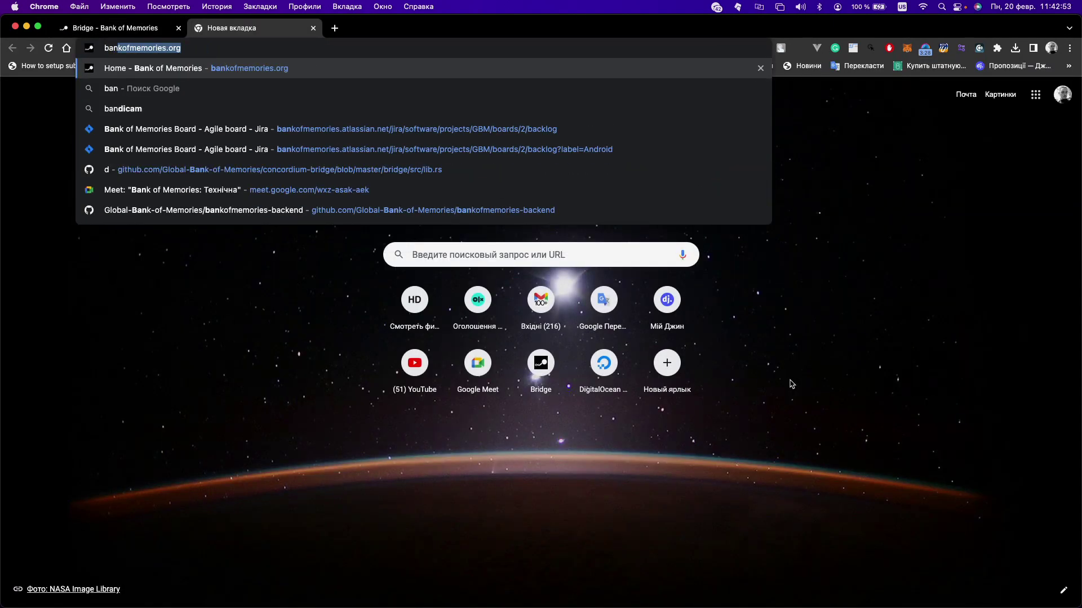
{"action": "key", "text": "Return"}
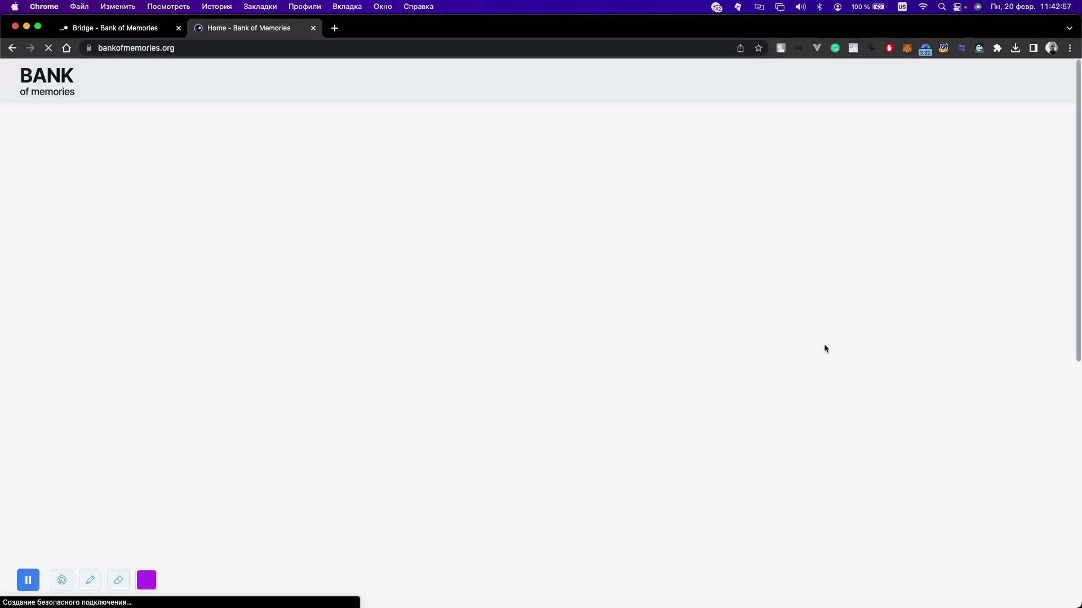
{"action": "left_click", "coordinate": [824, 79]}
- Copy the receiving GBM wallet address from the bridge and look it up in the explorer
{"action": "key", "text": "ctrl+shift+Tab"}
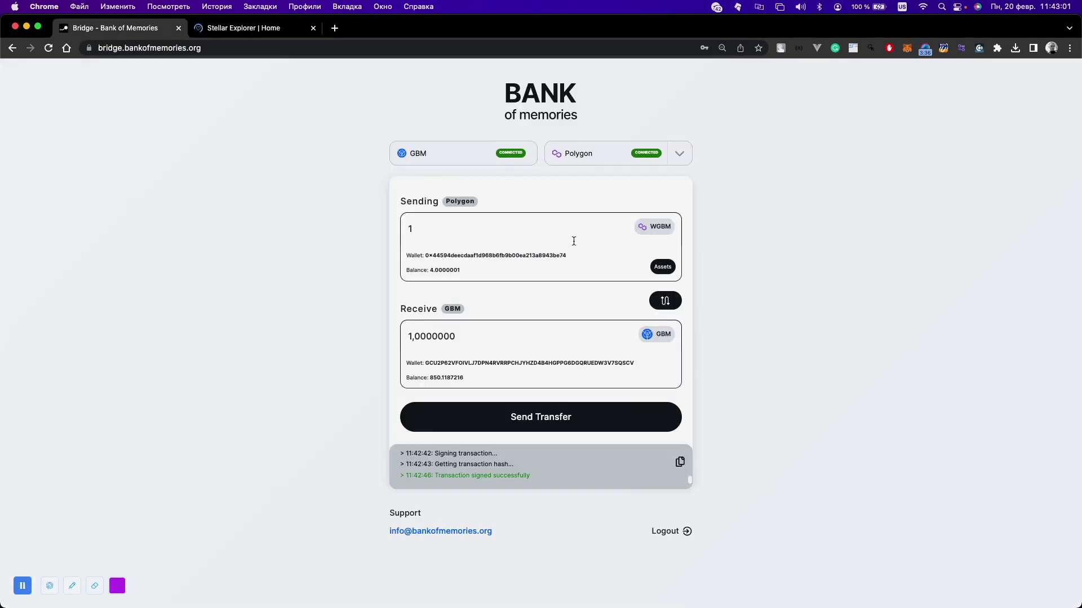
{"action": "double_click", "coordinate": [447, 364]}
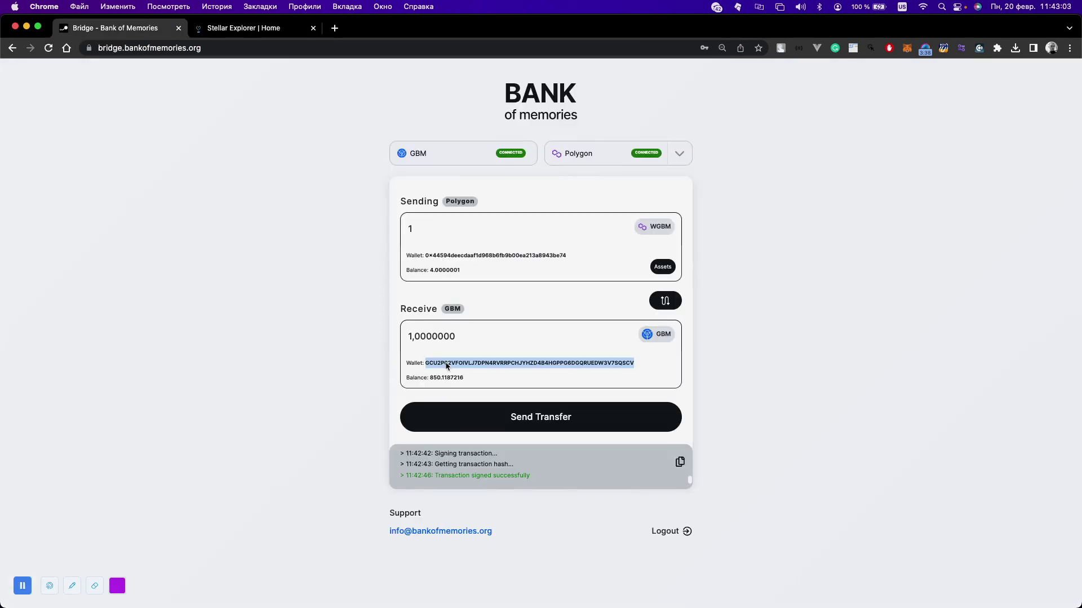
{"action": "key", "text": "ctrl+Tab"}
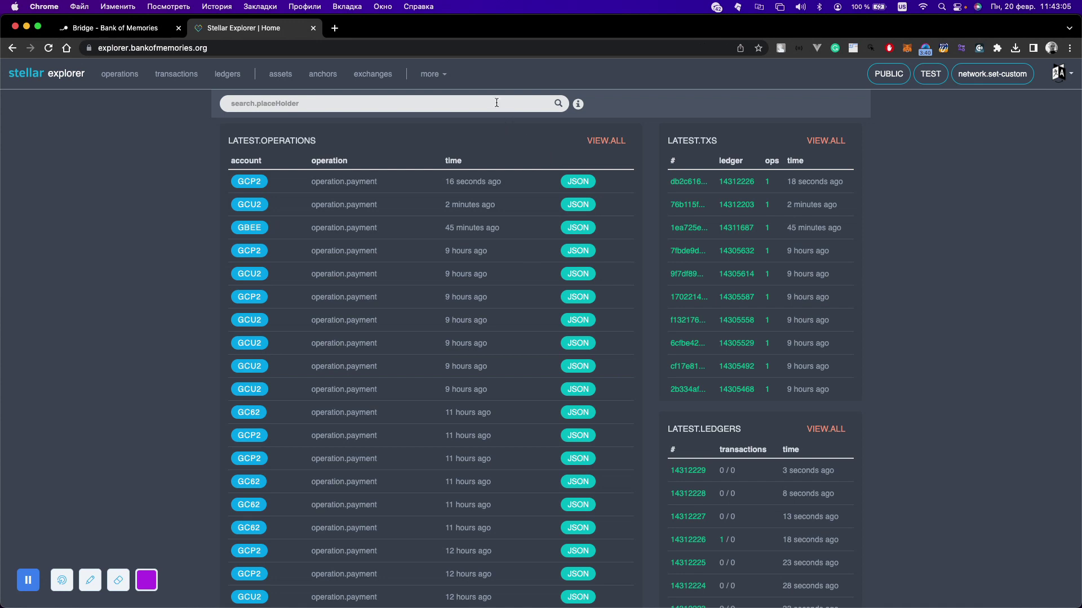
{"action": "left_click", "coordinate": [495, 99]}
{"action": "type", "text": "GCU2P62VFOIVLJ7DPN4RVRRPCHJYHZD4B4HGPPG6DGQRUEDW3V7SQSCV"}
{"action": "key", "text": "Return"}
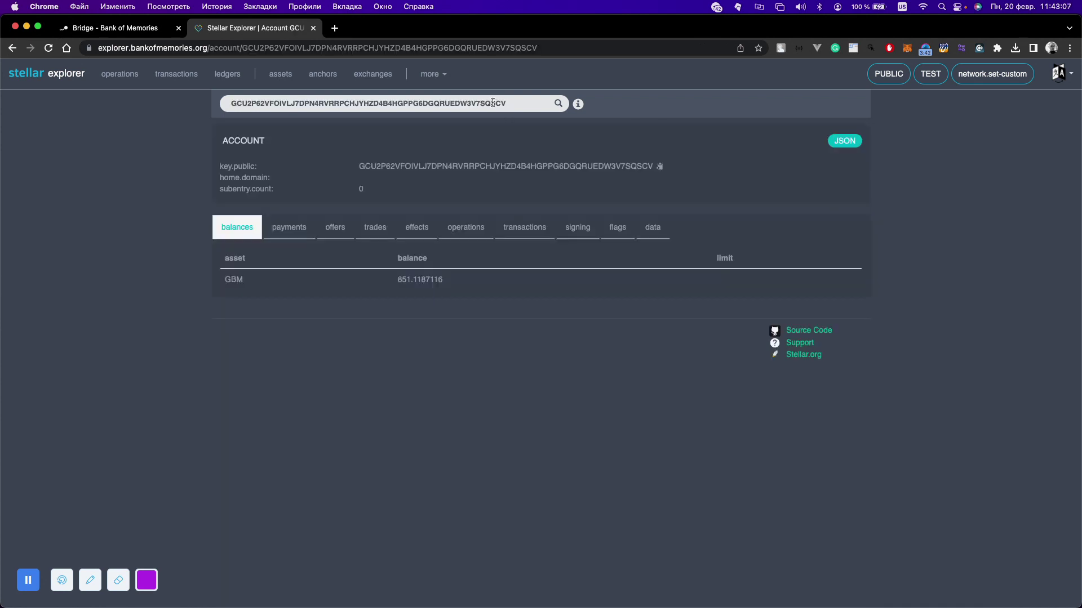
- List the account's payments, open the latest payment's counterparty, and view its raw JSON
{"action": "left_click", "coordinate": [293, 231]}
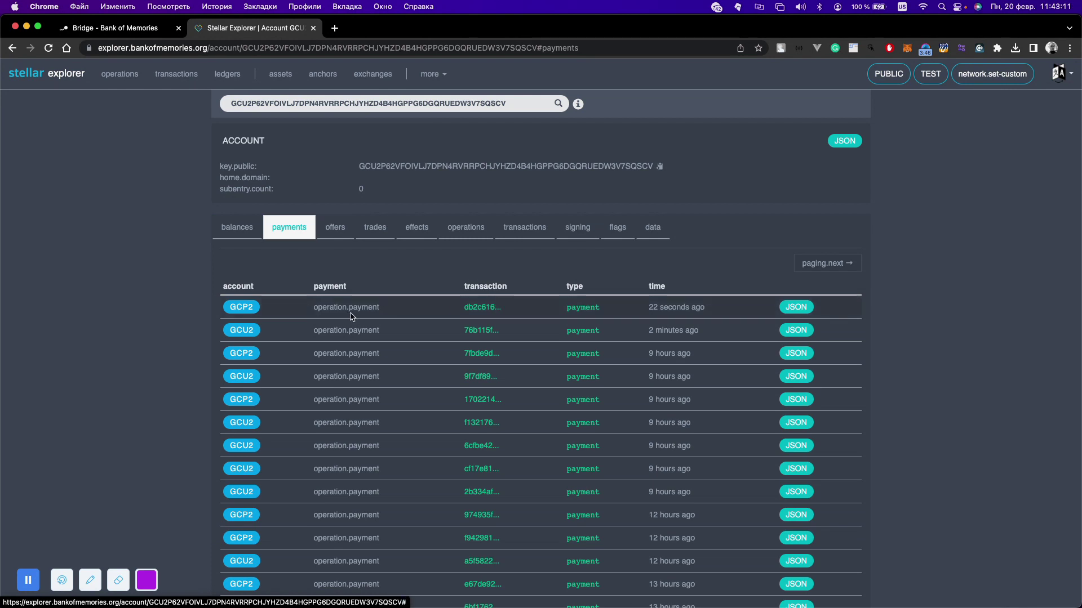
{"action": "left_click", "coordinate": [250, 308]}
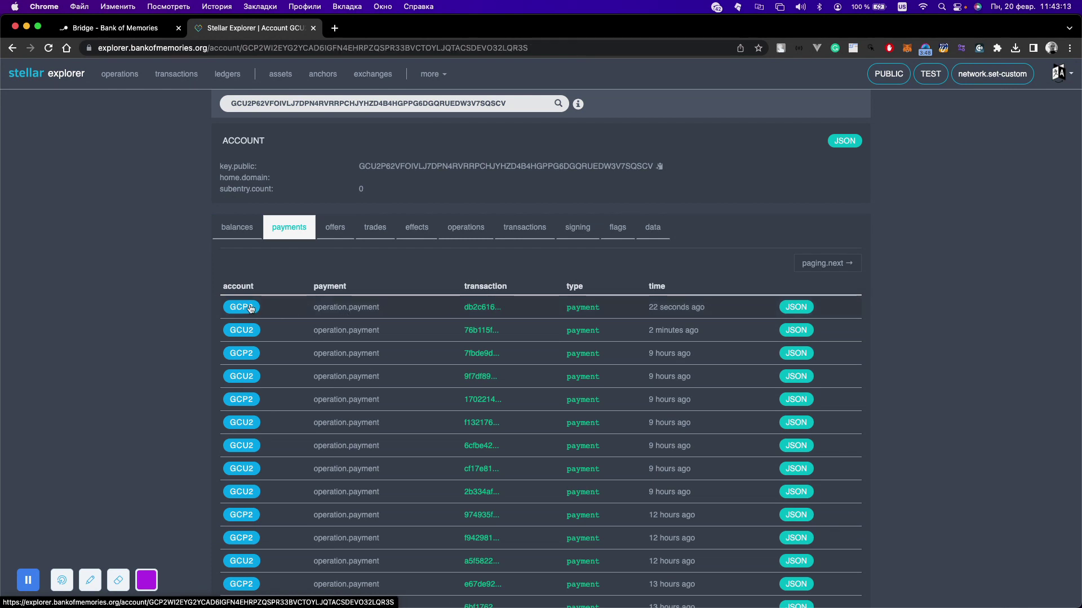
{"action": "left_click", "coordinate": [801, 332]}
{"action": "left_click", "coordinate": [801, 331]}
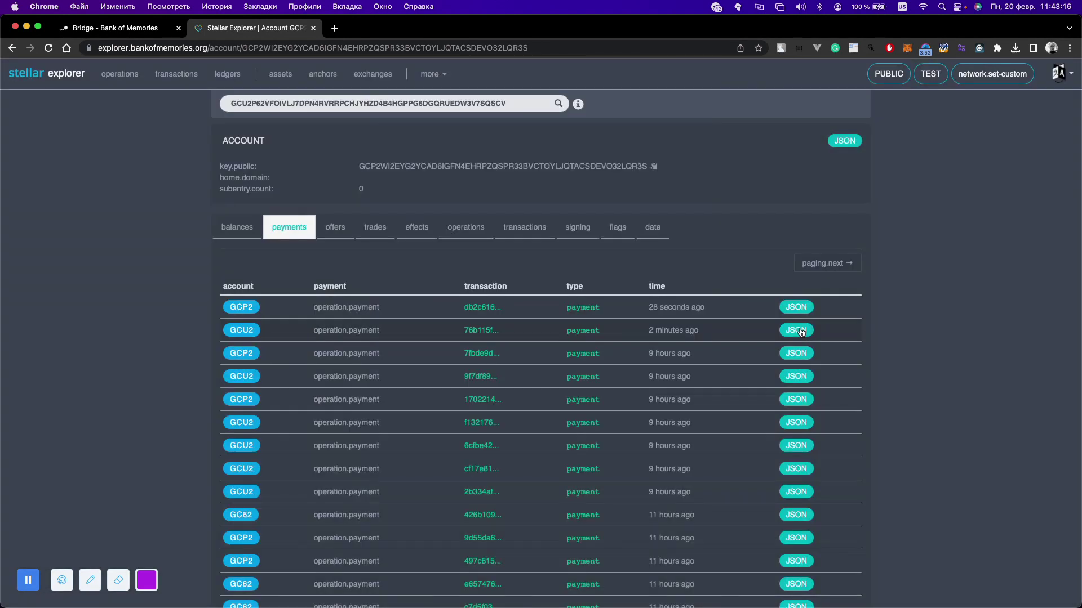
{"action": "left_click", "coordinate": [805, 307]}
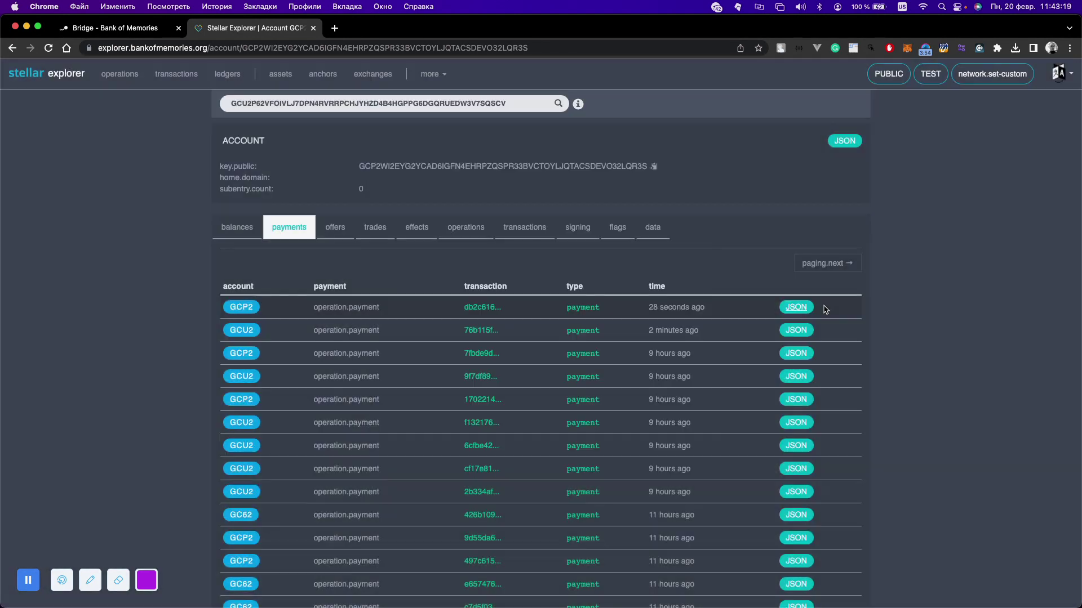